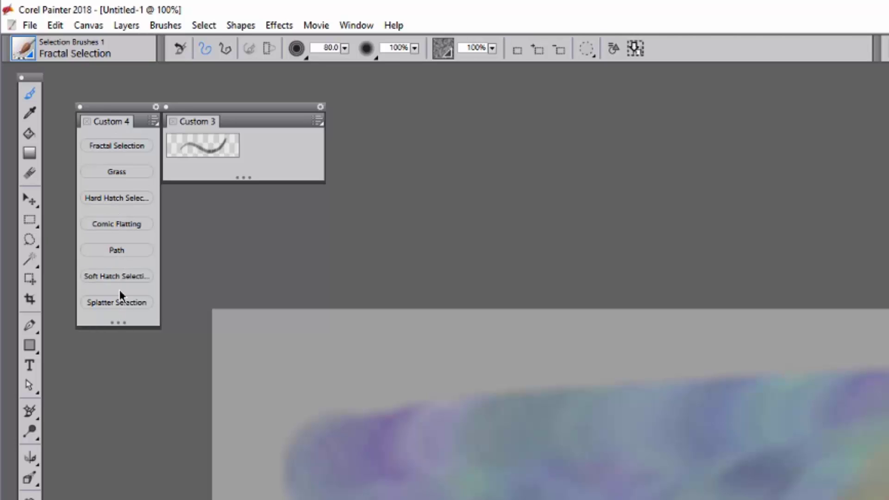
Switch the Custom 4 panel to wide icon tiles, then back to a text list.
right_click(130, 142)
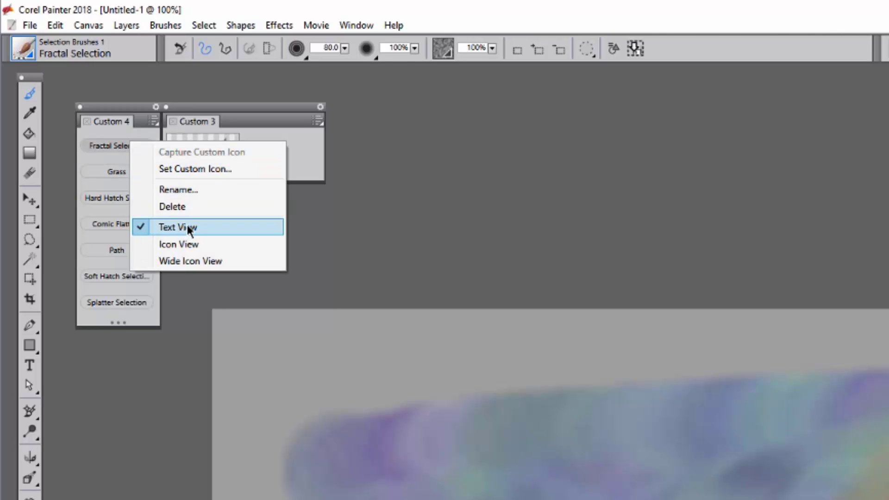
click(189, 262)
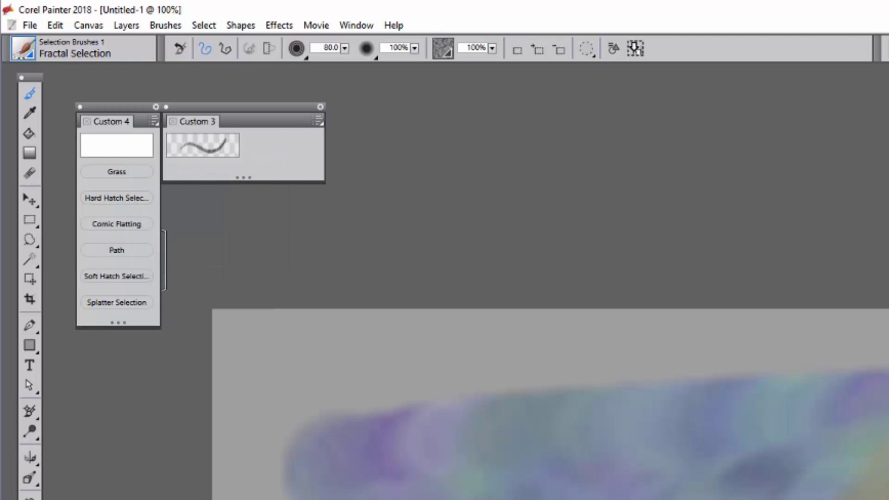
right_click(124, 147)
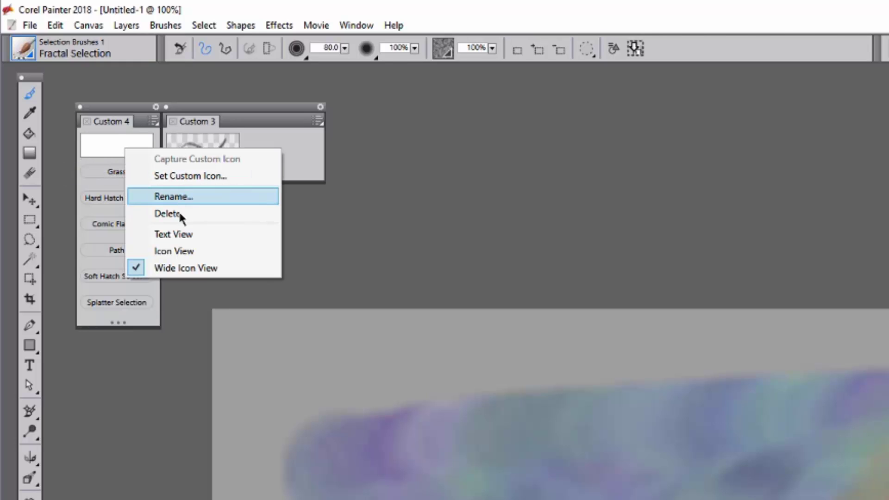
click(182, 234)
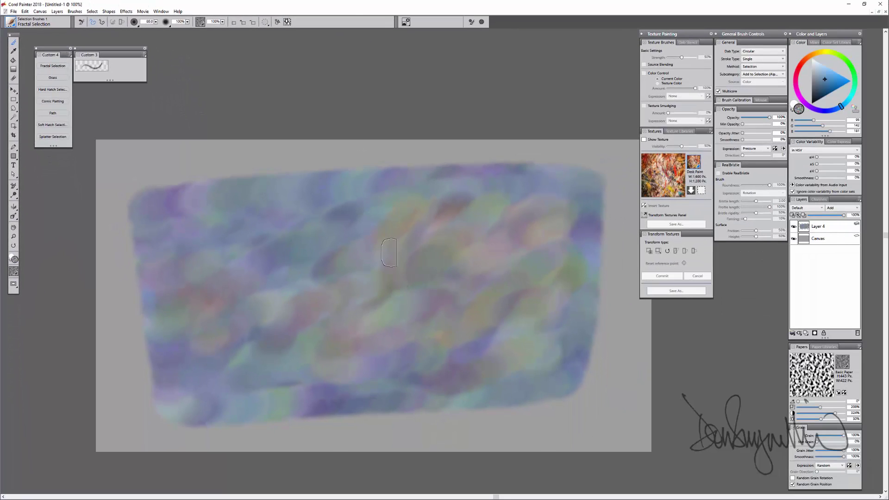
Paint a Fractal Selection across the painting, paste it to Layer 5, then reactivate Layer 4.
click(62, 67)
drag(487, 236, 204, 327)
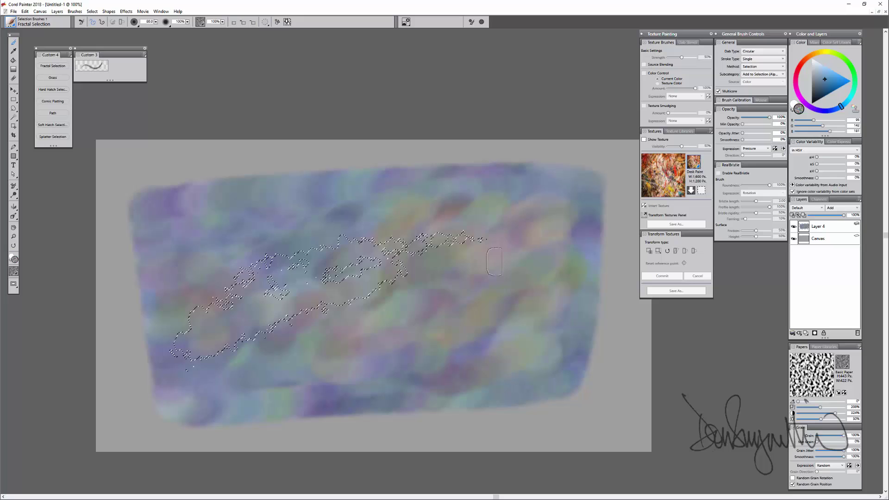
drag(419, 207, 297, 250)
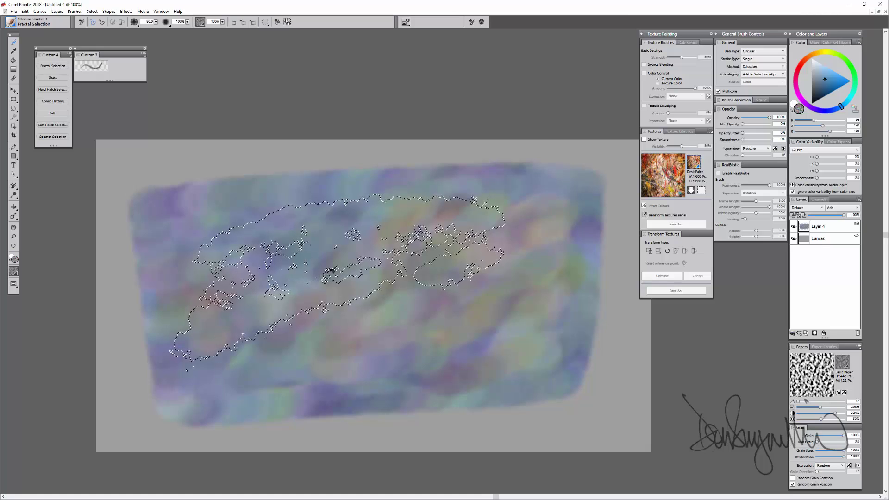
key(ctrl+c)
key(ctrl+v)
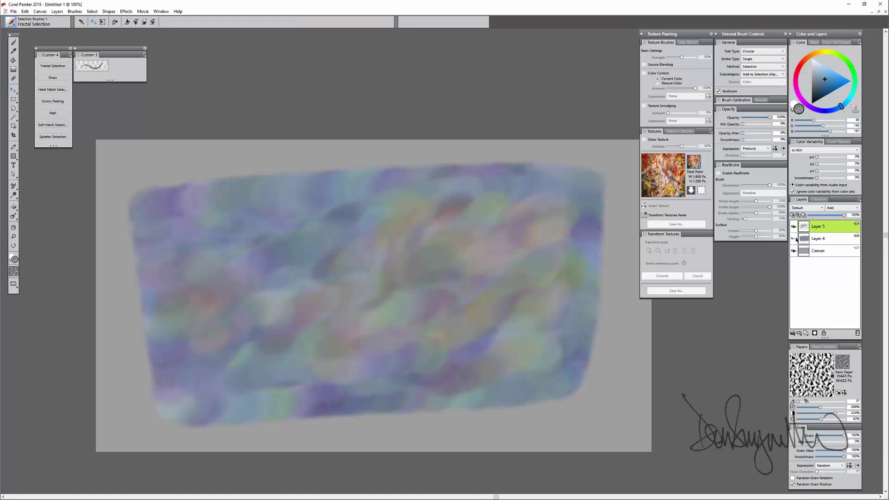
click(794, 239)
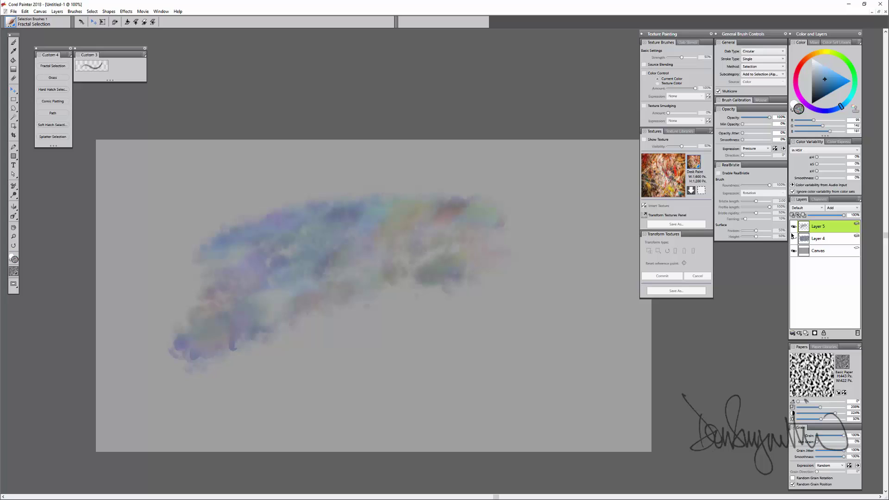
click(794, 238)
click(830, 240)
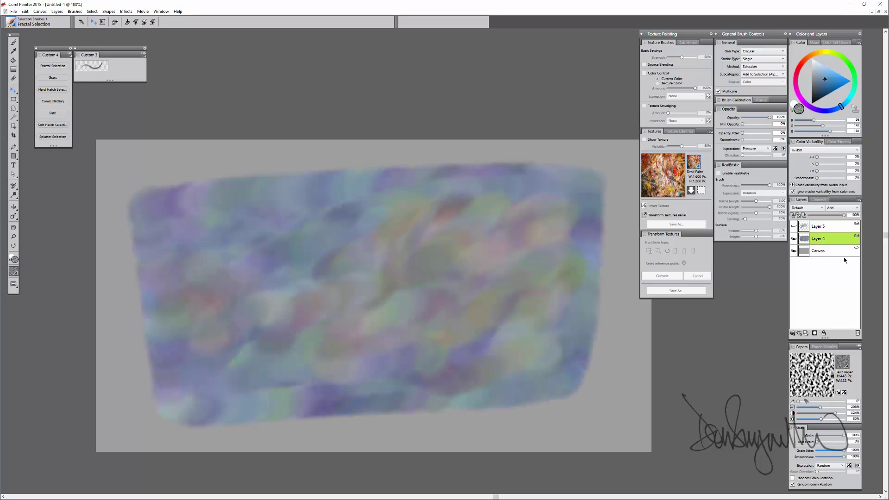
Brush a Grass selection band across the lower painting, paste to Layer 6, then reactivate Layer 4.
click(52, 78)
mouse_move(549, 313)
mouse_down()
mouse_move(563, 317)
mouse_move(381, 313)
mouse_move(189, 342)
mouse_move(533, 330)
mouse_move(177, 348)
mouse_move(491, 341)
mouse_move(170, 351)
mouse_up()
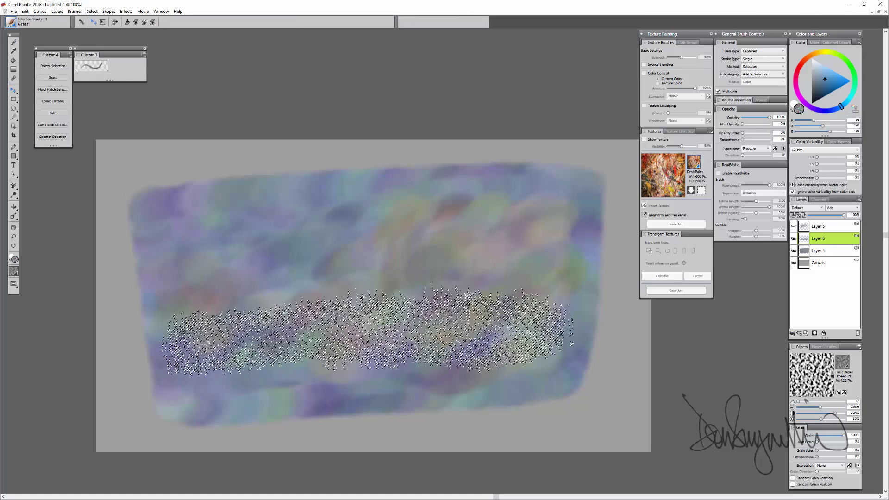
key(ctrl+c)
key(ctrl+v)
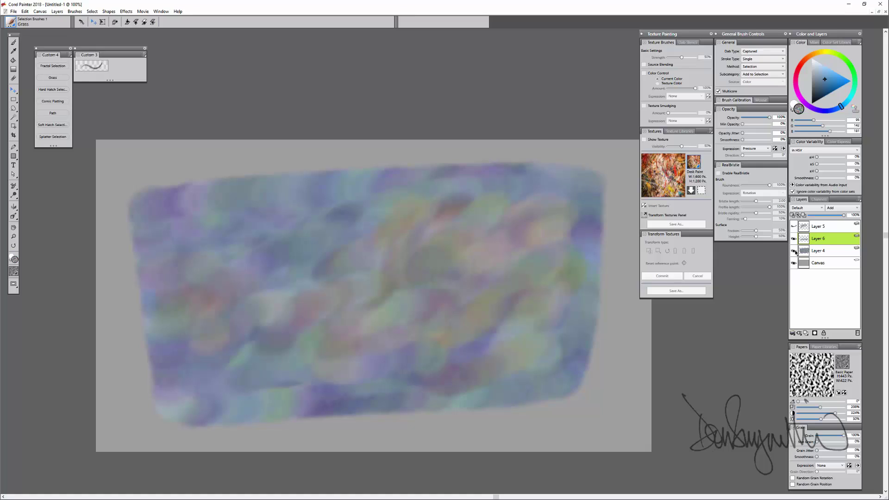
click(795, 251)
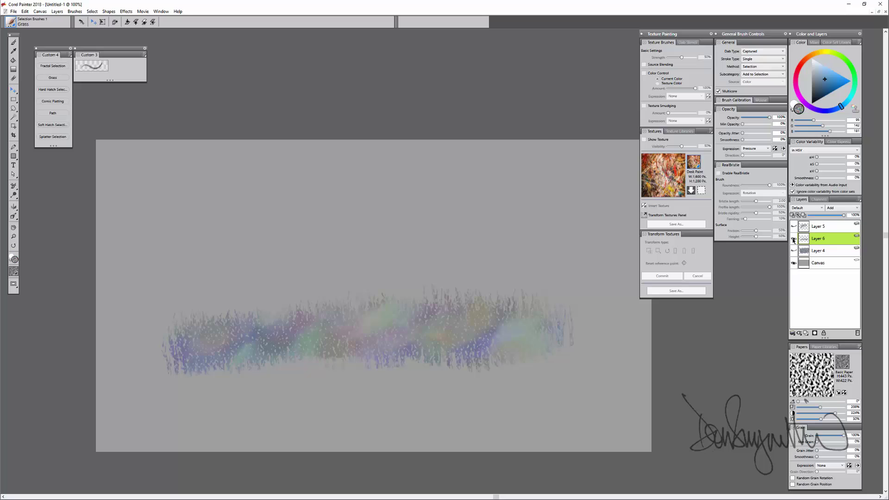
click(794, 238)
click(827, 251)
Paint crossing curved, horizontal, diagonal and vertical Hard Hatch Selection strokes.
click(53, 89)
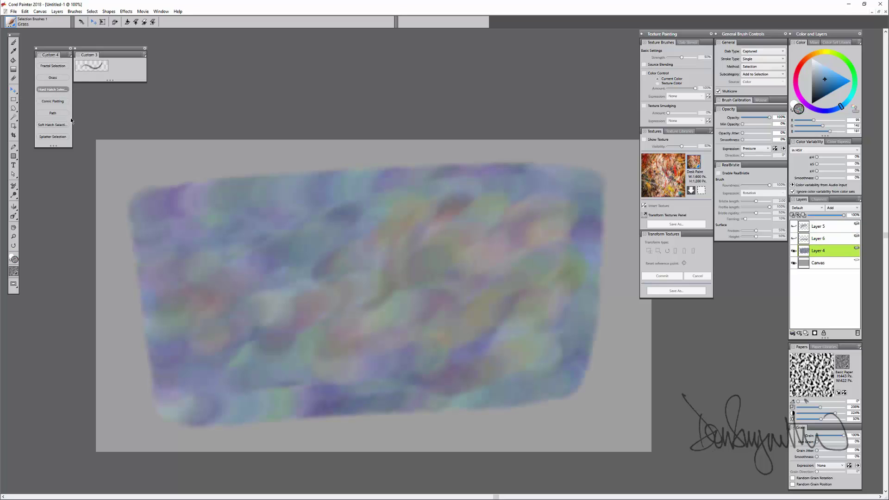
drag(294, 208, 238, 333)
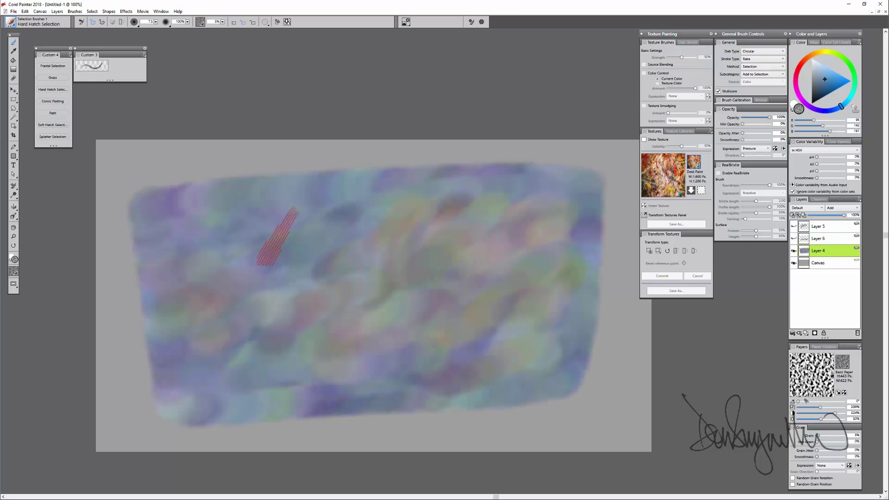
drag(318, 211, 253, 353)
drag(346, 215, 276, 351)
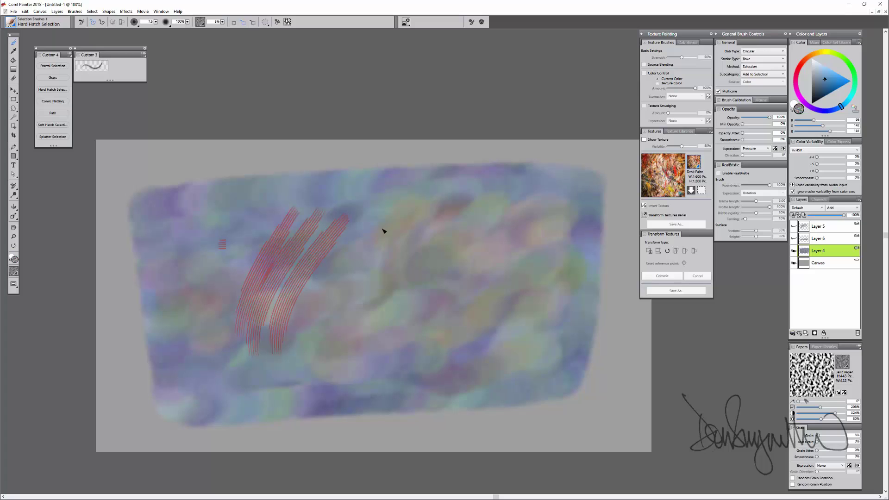
mouse_move(416, 232)
mouse_down()
mouse_move(219, 243)
mouse_move(415, 248)
mouse_up()
drag(219, 274, 403, 258)
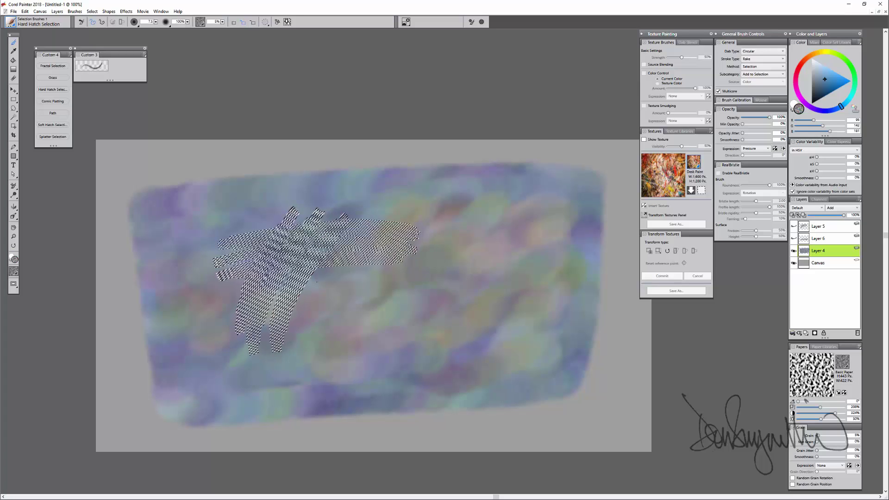
drag(429, 200, 337, 311)
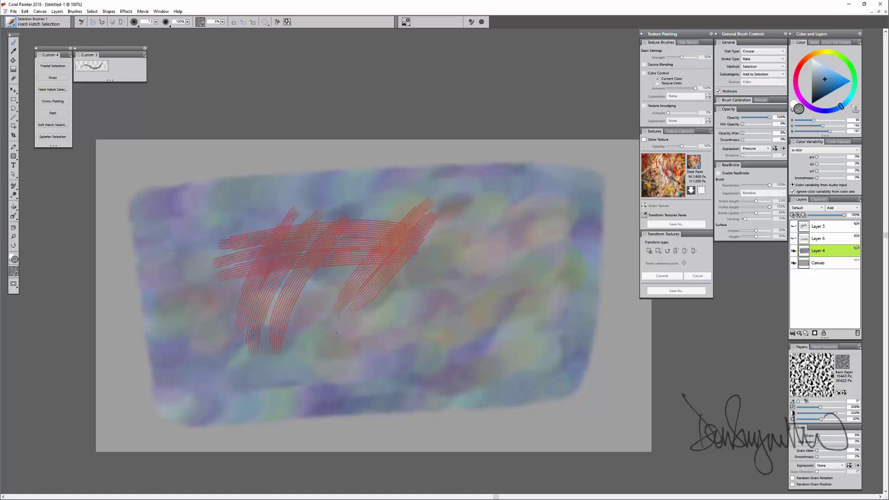
drag(452, 209, 361, 333)
drag(483, 268, 377, 320)
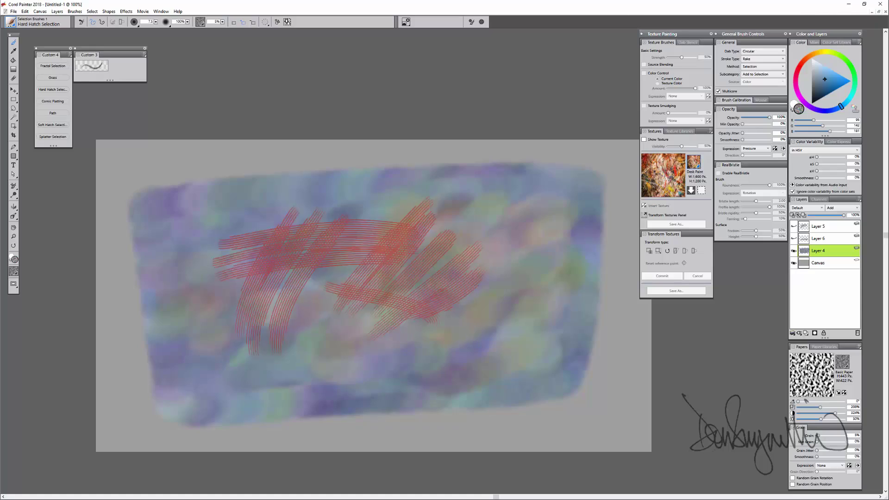
drag(455, 190, 434, 333)
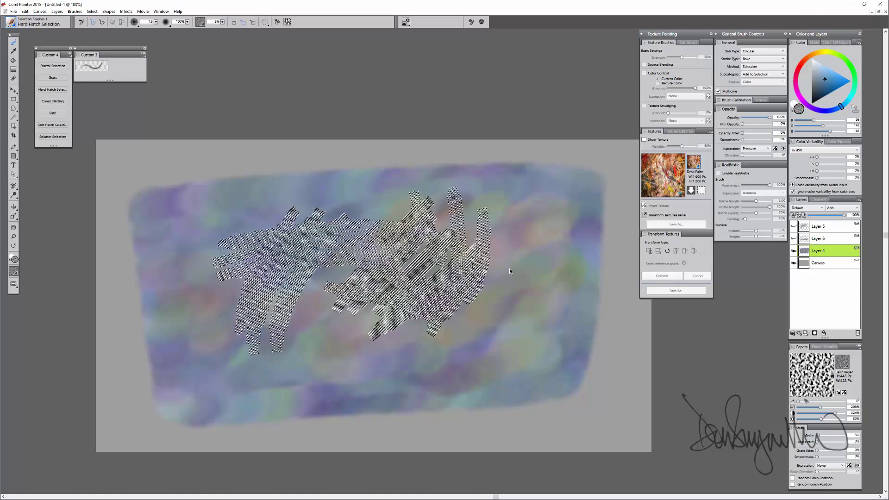
Copy the hatch selection to new Layer 7 and hide Layer 4.
key(ctrl+c)
key(ctrl+v)
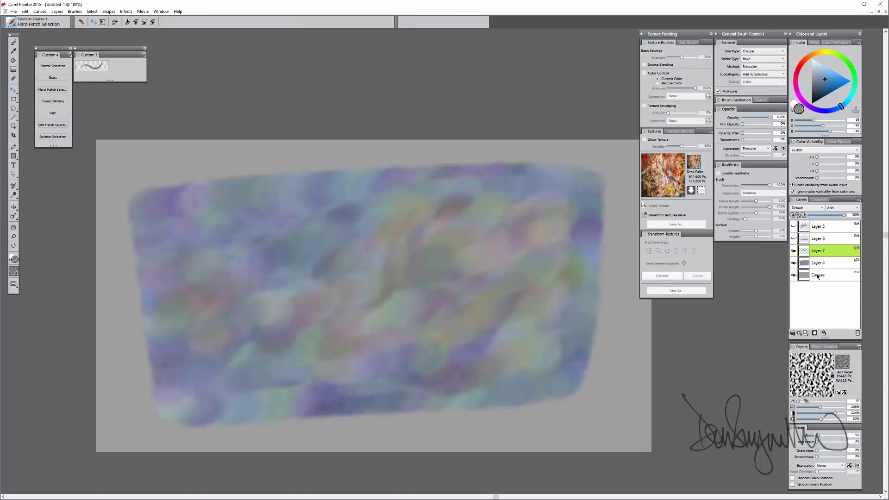
click(794, 264)
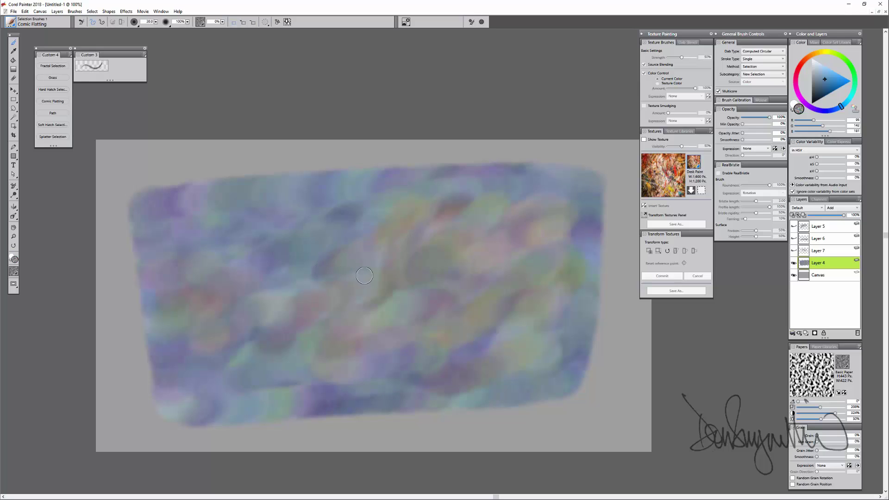
Brush three zigzag and arc selection strokes, paste to Layer 8, and reactivate Layer 4.
mouse_move(431, 269)
mouse_down()
mouse_move(415, 267)
mouse_move(409, 325)
mouse_move(501, 326)
mouse_move(532, 220)
mouse_up()
drag(236, 268, 356, 227)
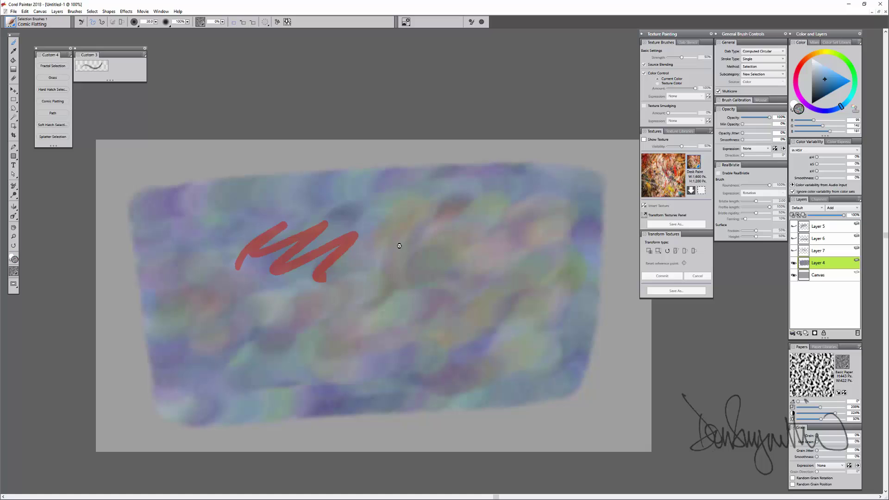
drag(490, 240, 327, 261)
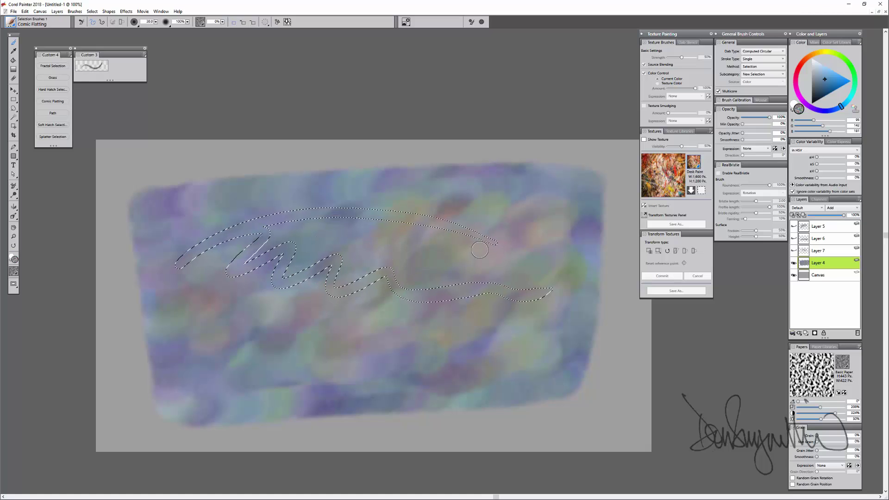
key(ctrl+c)
key(ctrl+v)
click(794, 275)
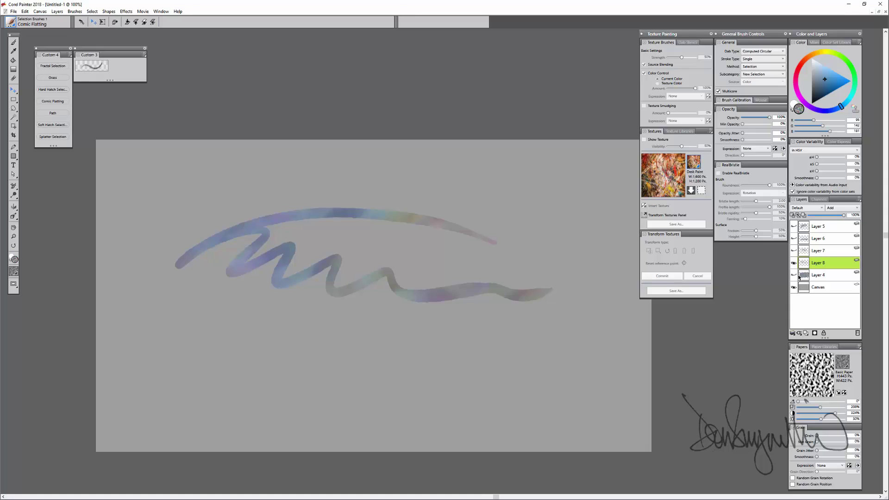
click(794, 275)
click(820, 276)
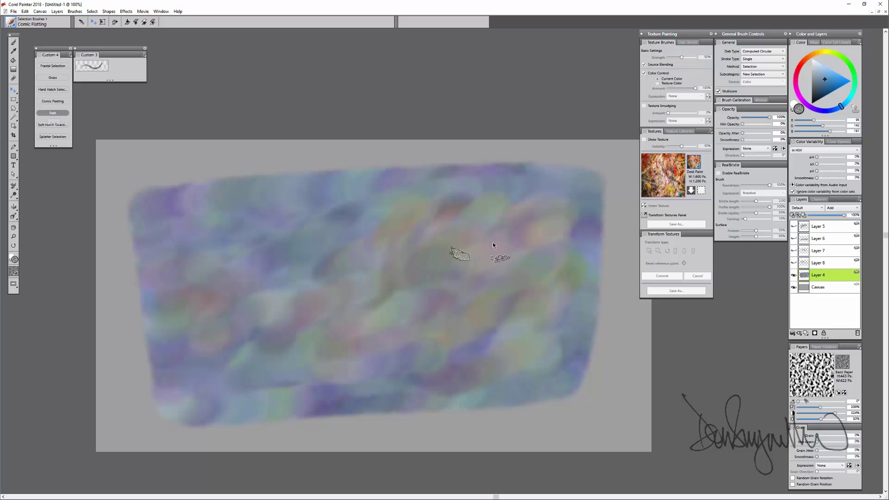
Scribble a Path selection, paste it to Layer 9, deselect, and toggle Layer 4's visibility.
mouse_move(516, 216)
mouse_down()
mouse_move(332, 252)
mouse_move(347, 285)
mouse_move(403, 338)
mouse_move(468, 298)
mouse_move(250, 327)
mouse_move(204, 294)
mouse_move(209, 344)
mouse_up()
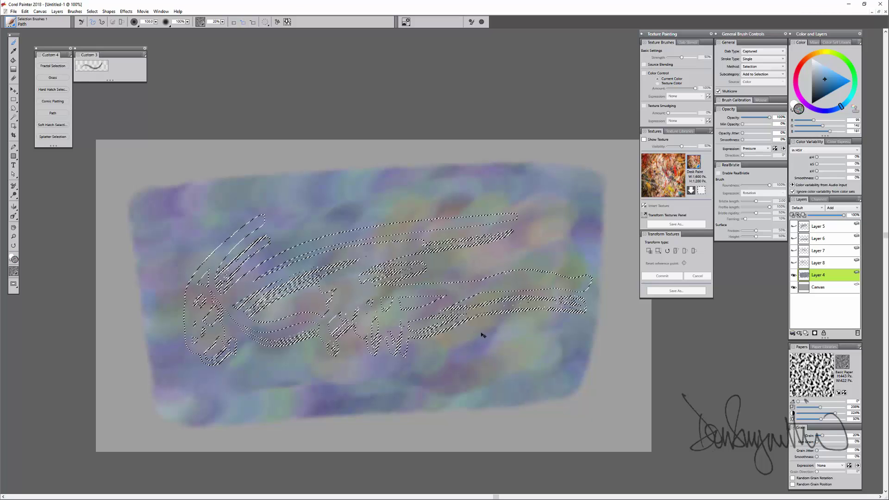
key(ctrl+c)
key(ctrl+v)
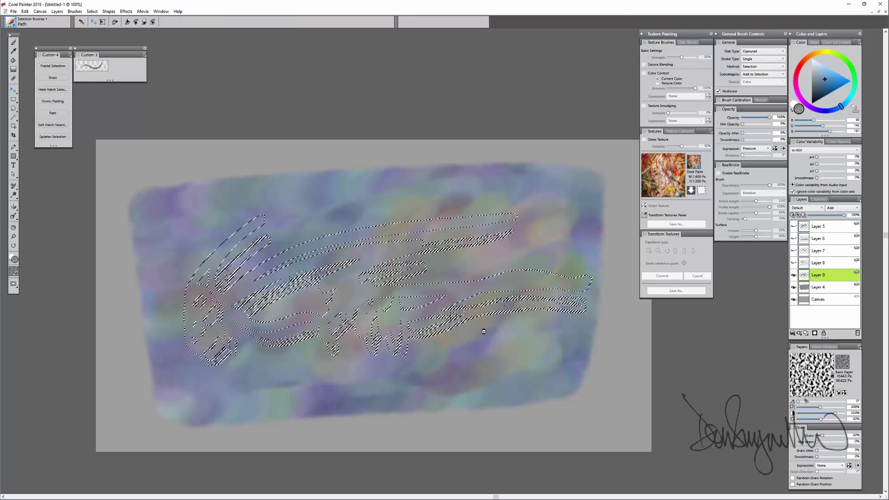
key(ctrl+d)
click(794, 286)
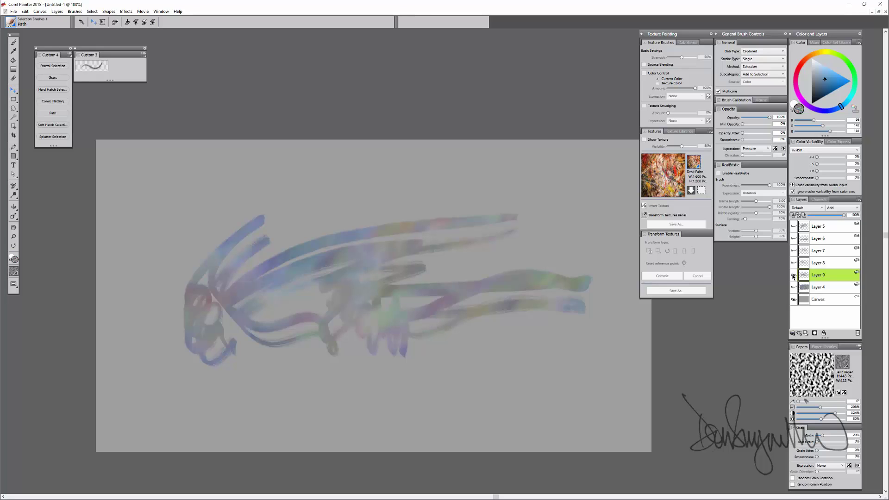
click(794, 275)
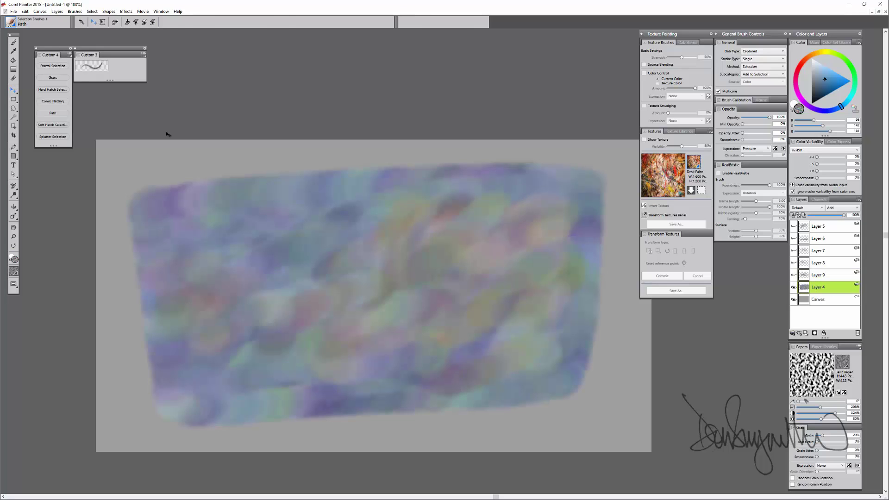
Paint five Soft Hatch Selection strokes across the painting.
click(52, 124)
drag(439, 214, 339, 354)
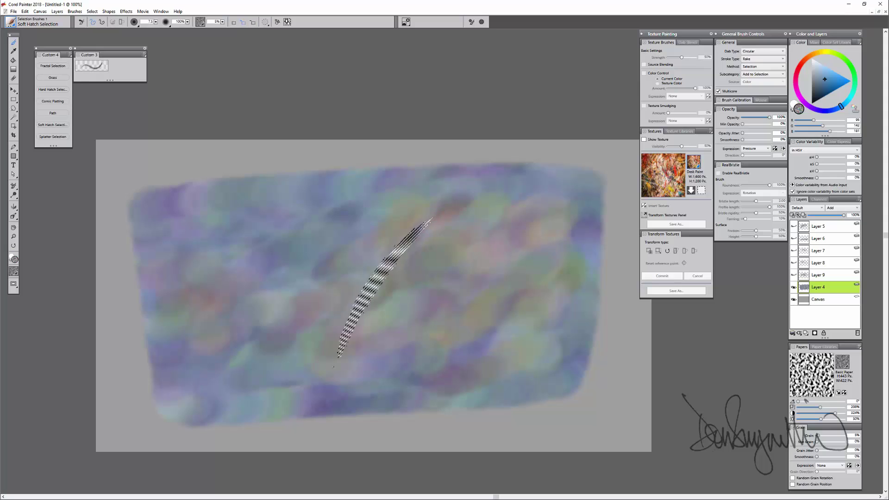
drag(337, 282, 488, 263)
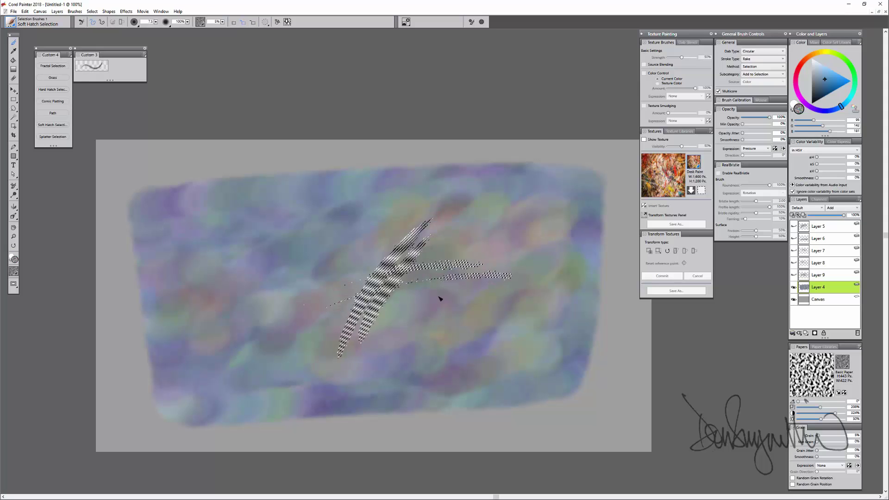
drag(367, 345, 510, 273)
drag(305, 259, 425, 240)
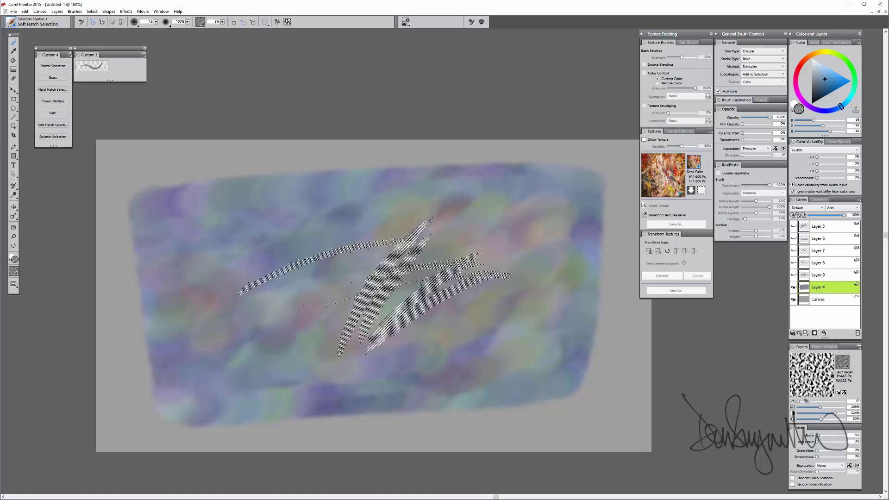
drag(208, 317, 309, 226)
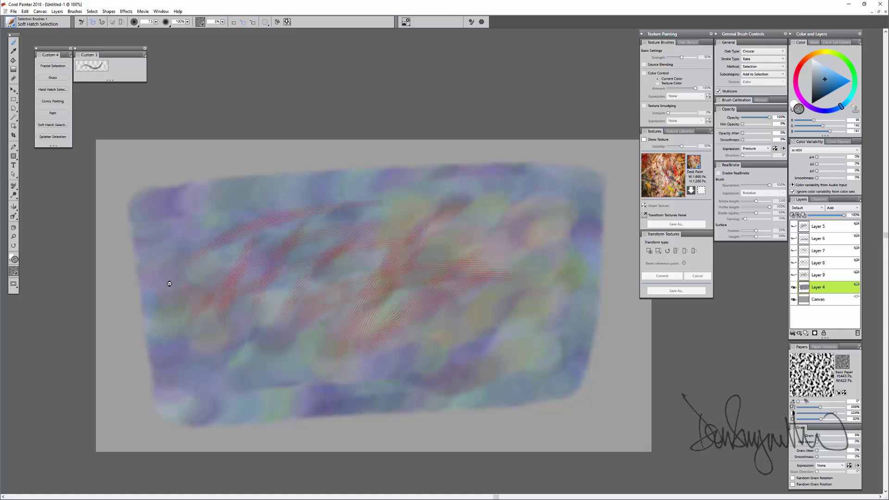
Copy the hatched selection to Layer 10, check it via layer eyes, and reactivate Layer 4.
key(f)
click(384, 295)
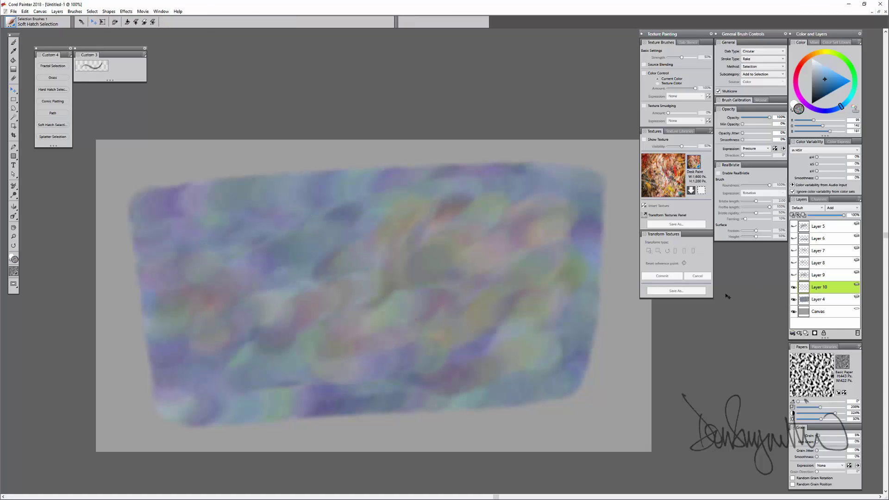
click(794, 299)
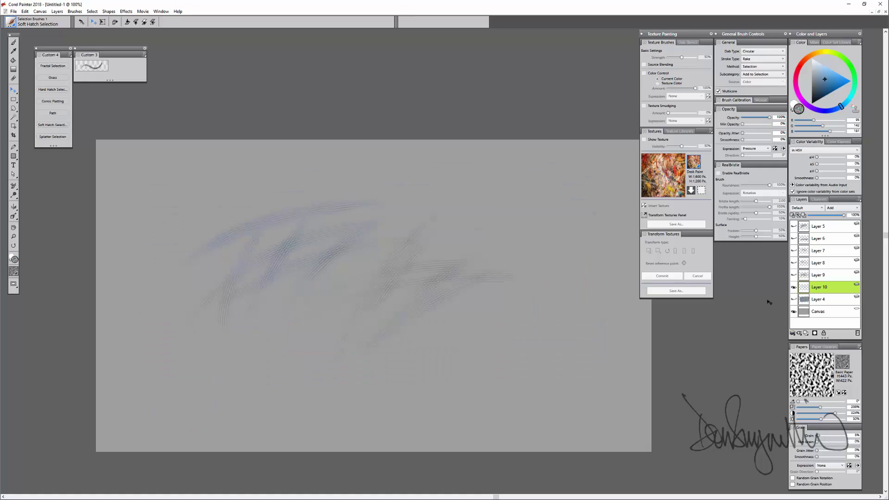
click(795, 288)
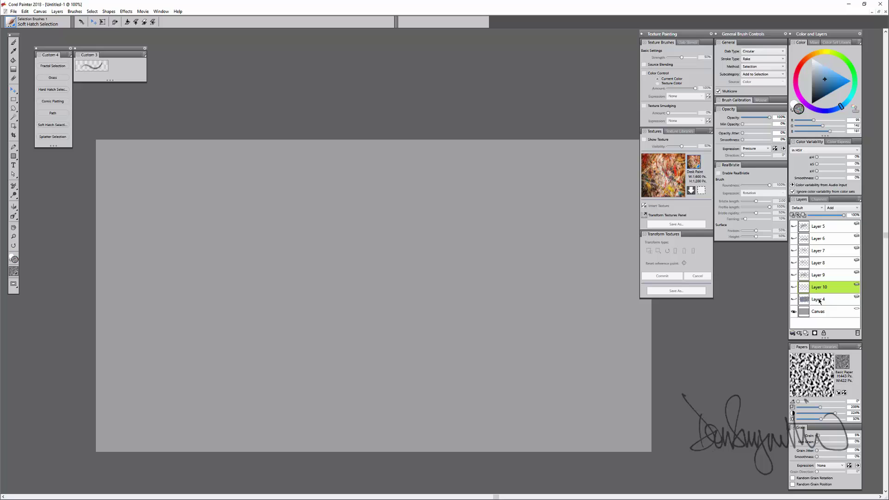
click(820, 300)
click(794, 299)
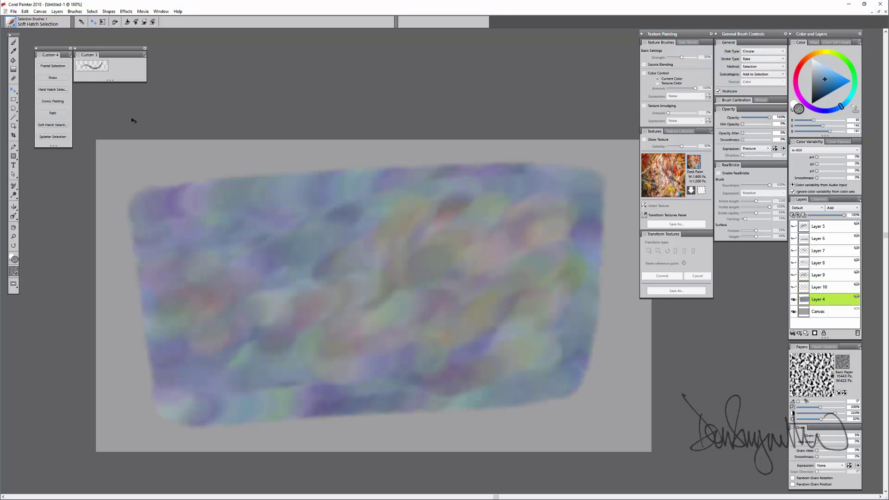
Paint Splatter Selection strokes across the centre, paste to Layer 11, and hide Layer 4.
click(56, 138)
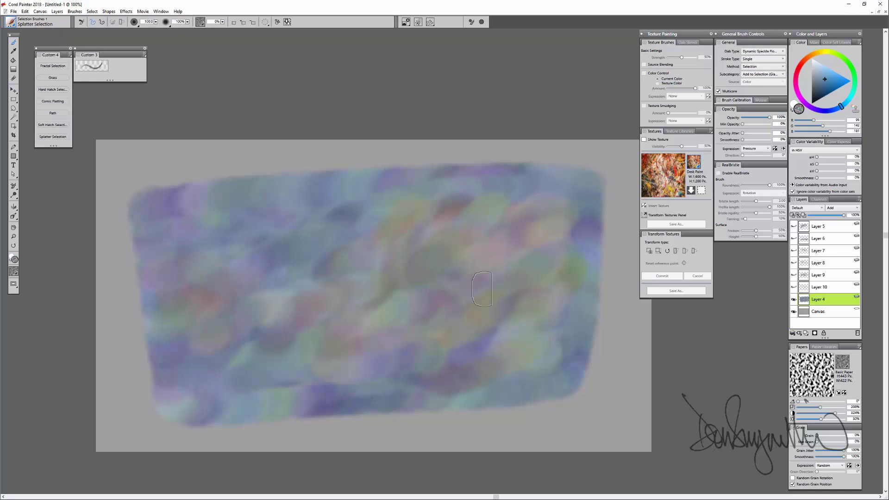
mouse_move(479, 292)
mouse_down()
mouse_move(179, 305)
mouse_move(211, 278)
mouse_up()
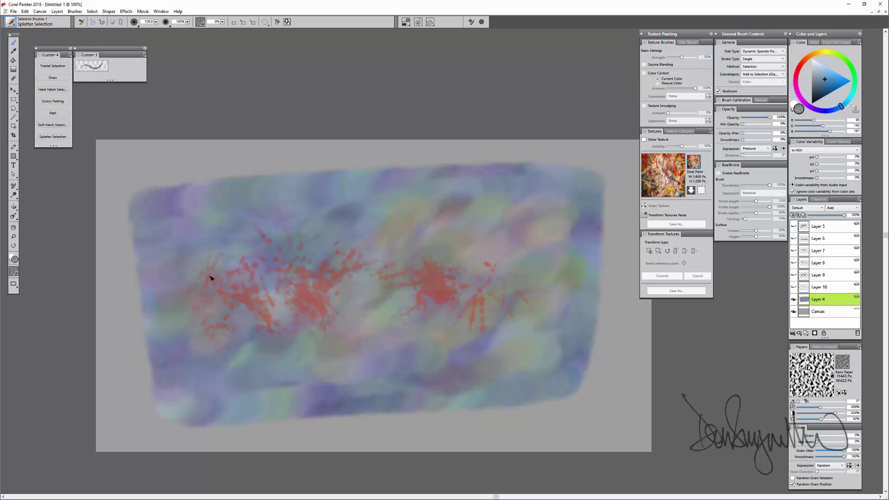
drag(413, 262, 491, 278)
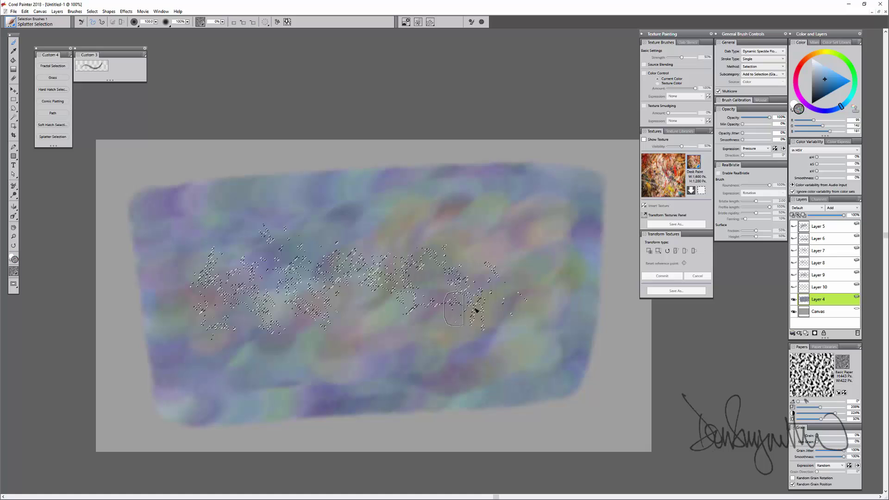
key(ctrl+c)
key(ctrl+v)
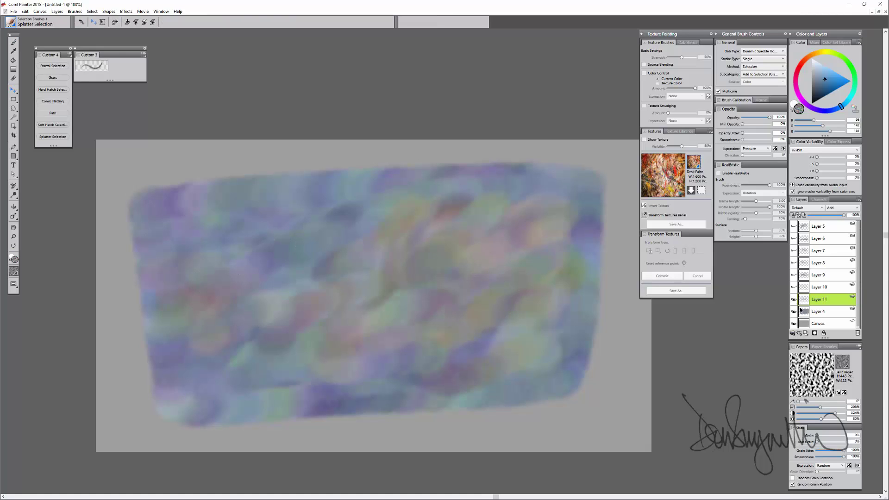
click(796, 312)
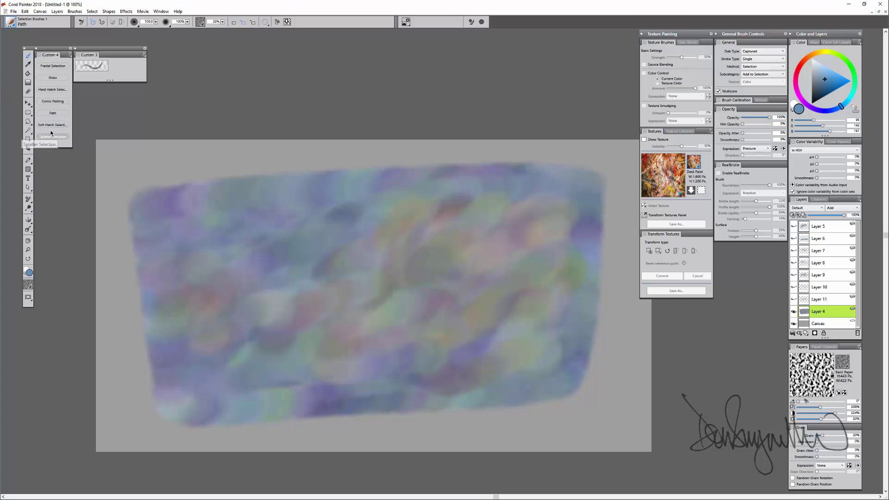
Scribble a Path selection, drag a white-to-blue gradient through it, and deselect.
mouse_move(277, 239)
mouse_down()
mouse_move(288, 271)
mouse_move(330, 295)
mouse_move(385, 294)
mouse_move(405, 312)
mouse_move(501, 304)
mouse_move(564, 238)
mouse_up()
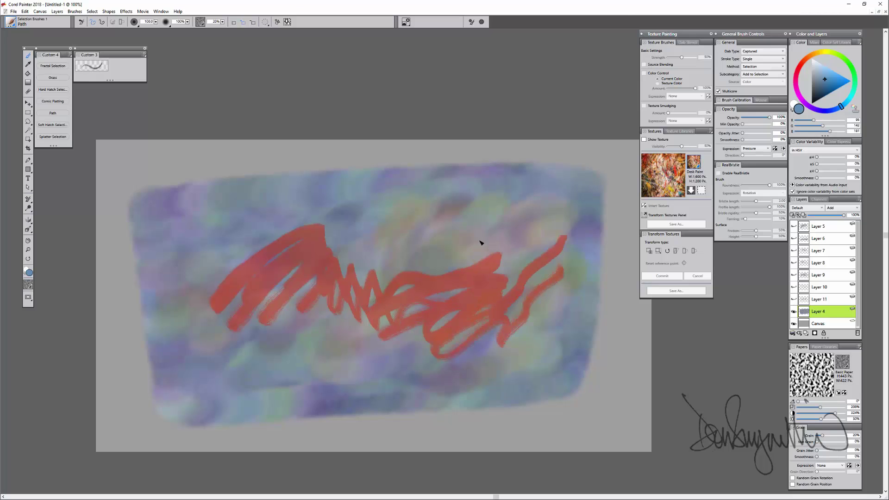
mouse_move(480, 241)
mouse_down()
mouse_move(431, 279)
mouse_move(438, 261)
mouse_up()
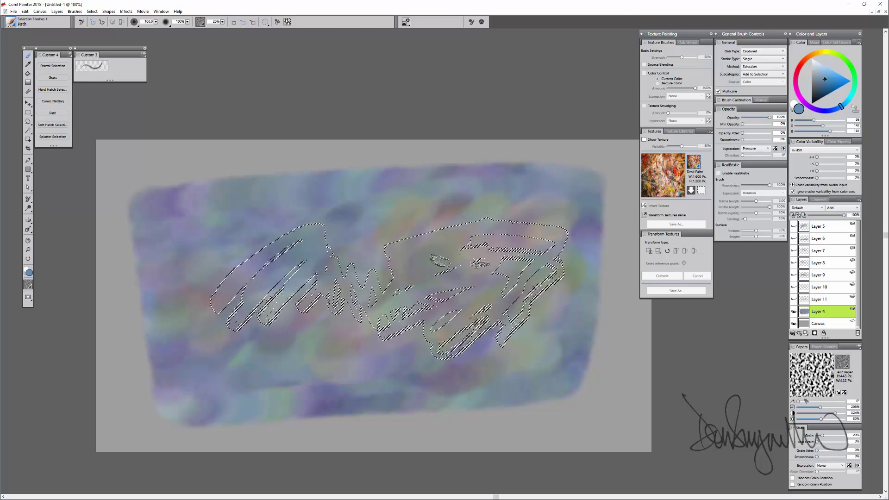
key(g)
drag(260, 250, 535, 308)
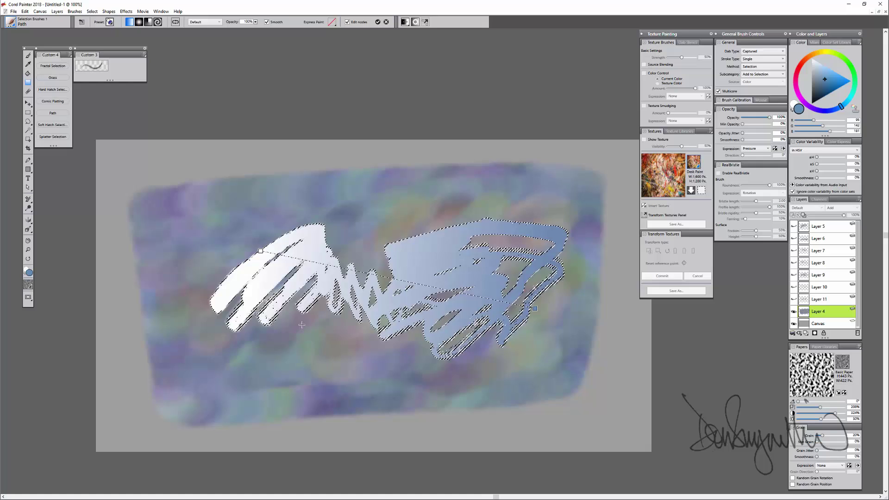
key(ctrl+d)
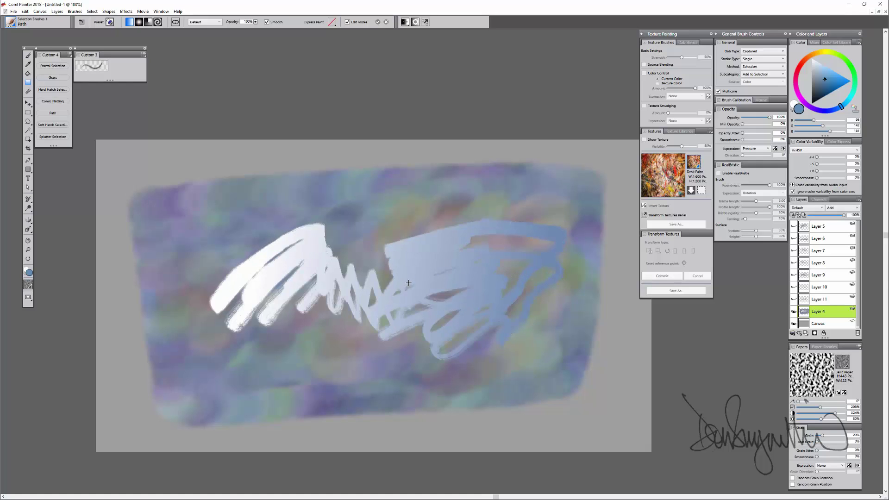